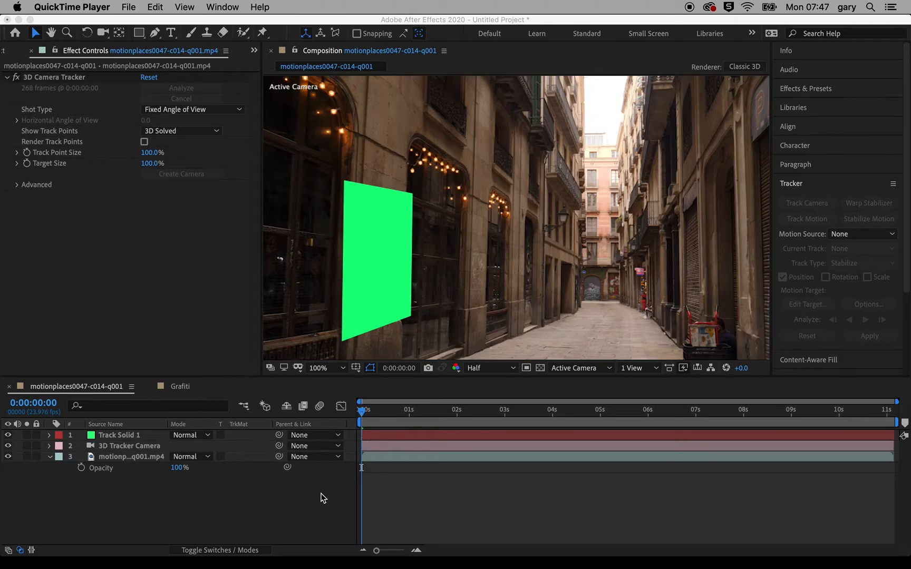
# Show the streetart.jpg item in the project and play back the alley composition with its tracked solid
pyautogui.click(6, 55)
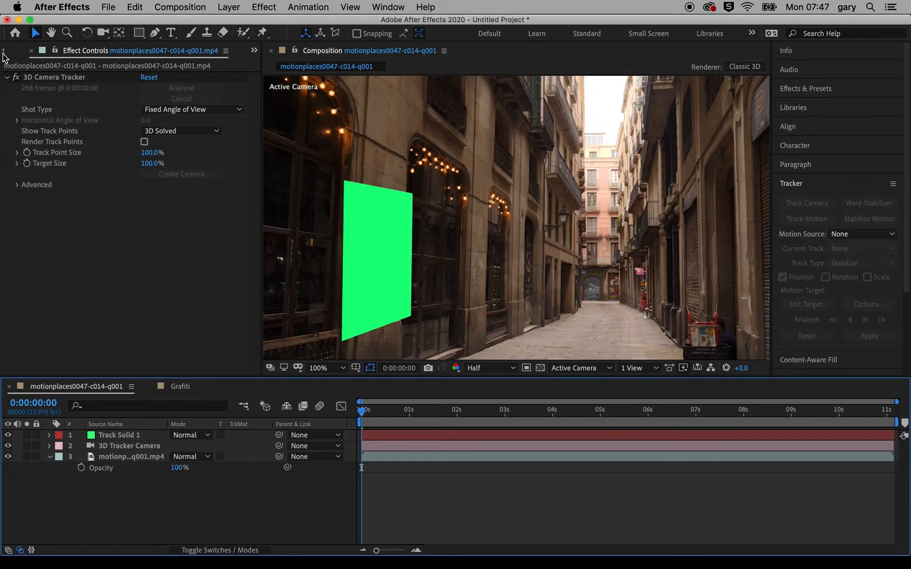
pyautogui.click(3, 52)
pyautogui.click(43, 214)
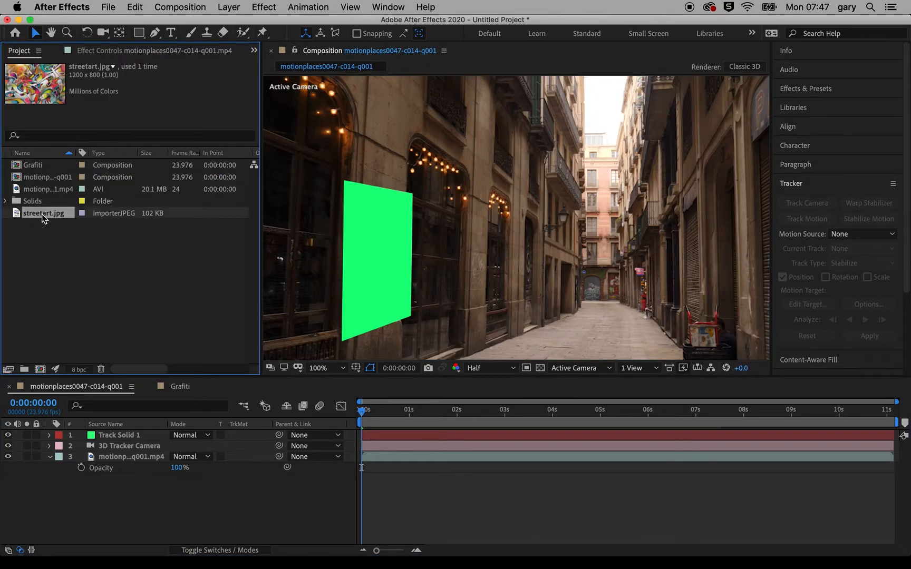
pyautogui.press('space')
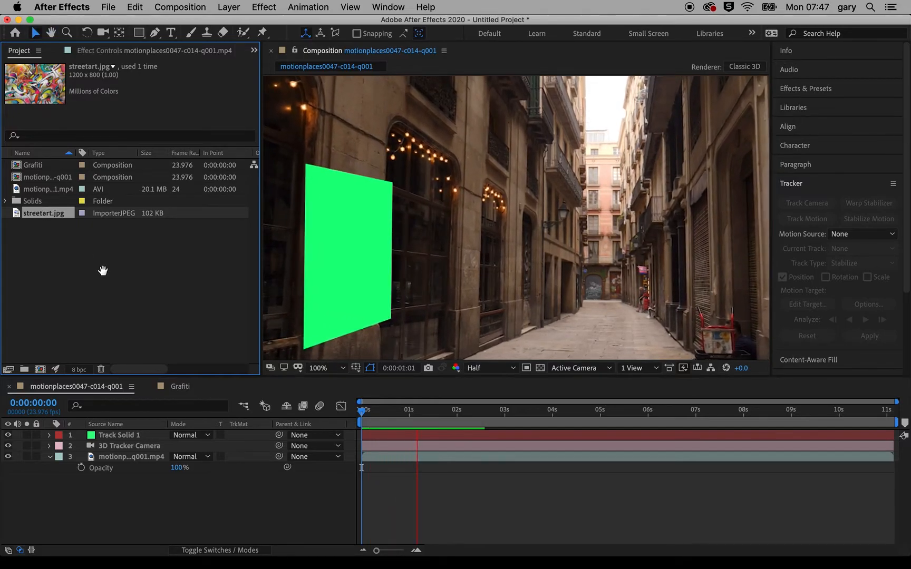
# Set the Z Rotation of Track Solid 1 to 3°
pyautogui.click(117, 440)
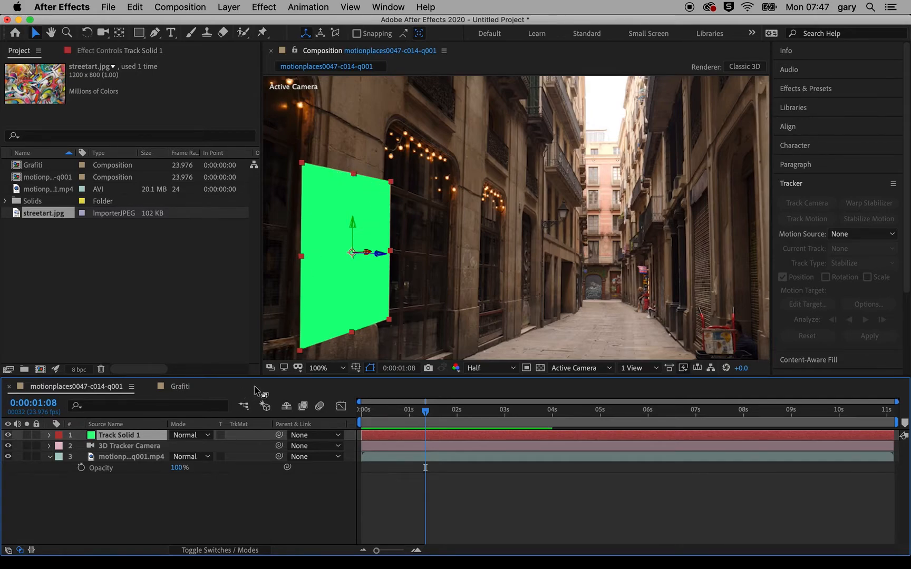
pyautogui.press('r')
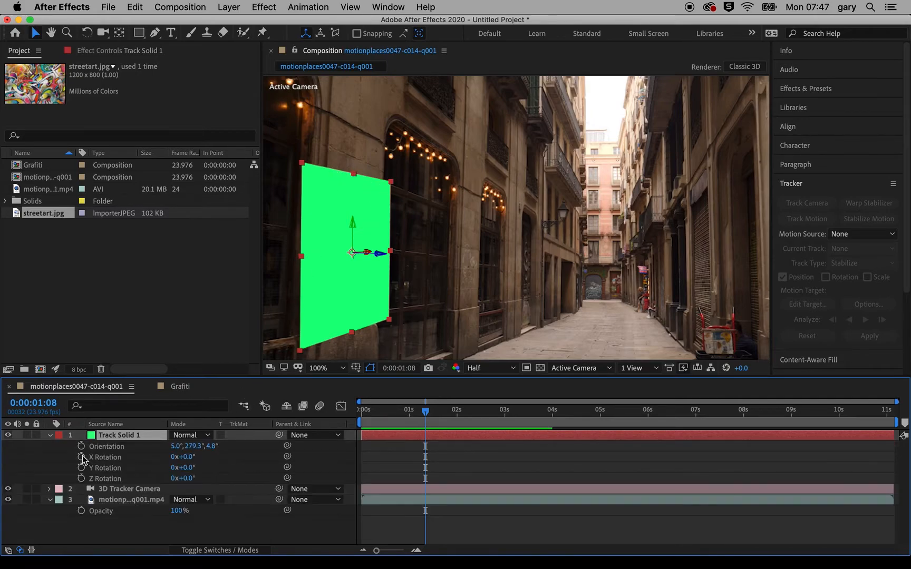
pyautogui.click(189, 478)
pyautogui.moveTo(188, 478); pyautogui.dragTo(193, 478)
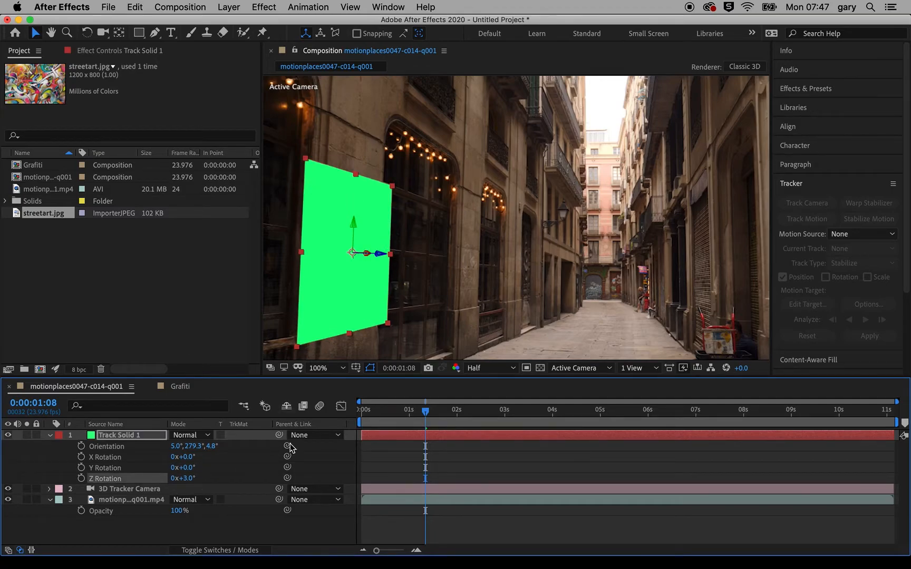
# Pre-compose Track Solid 1 into a new composition named StreetArt, leaving all attributes in the current composition
pyautogui.click(123, 436)
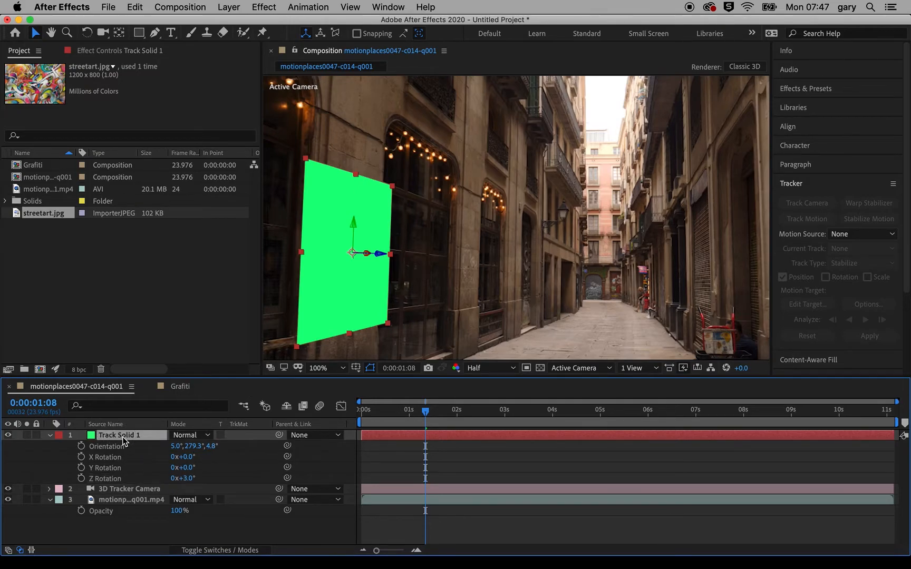
pyautogui.rightClick(125, 440)
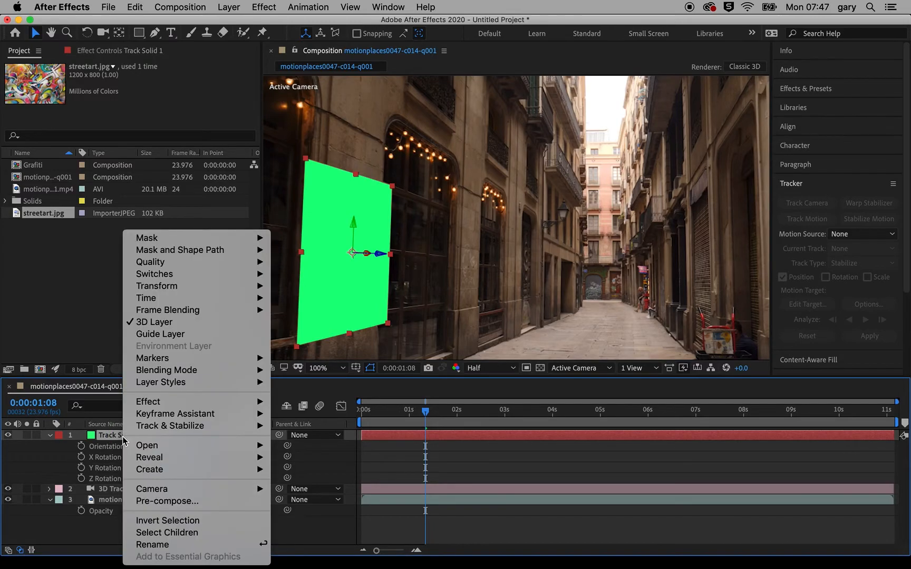
pyautogui.click(200, 503)
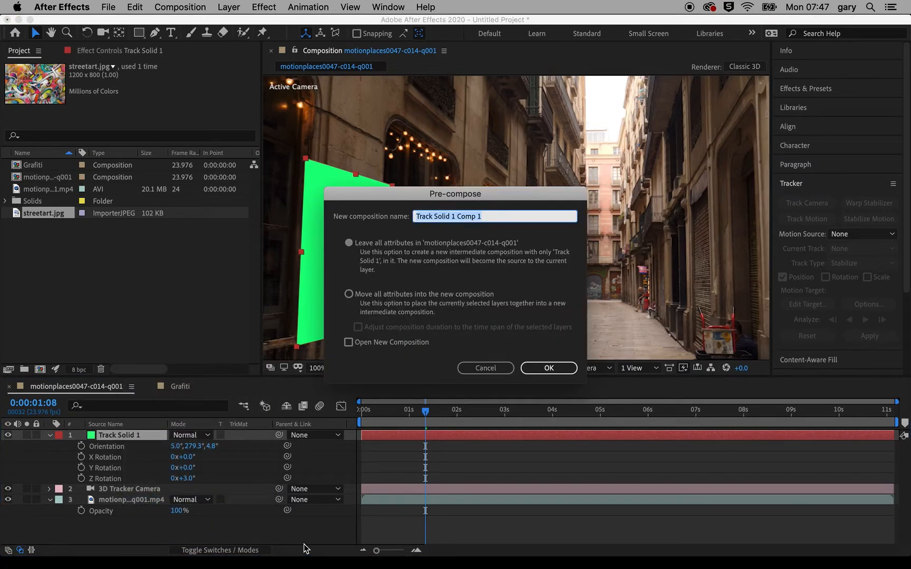
pyautogui.write('StreetArt')
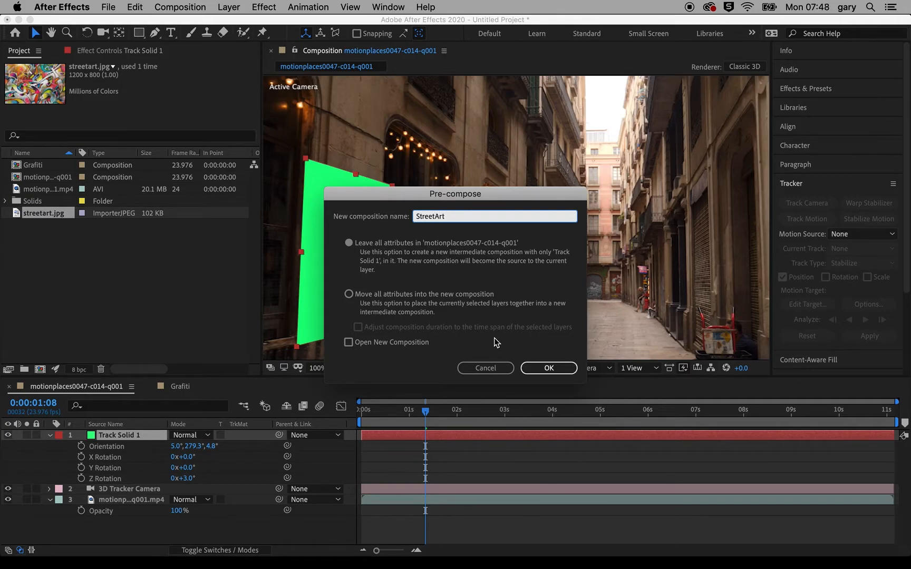
pyautogui.click(542, 370)
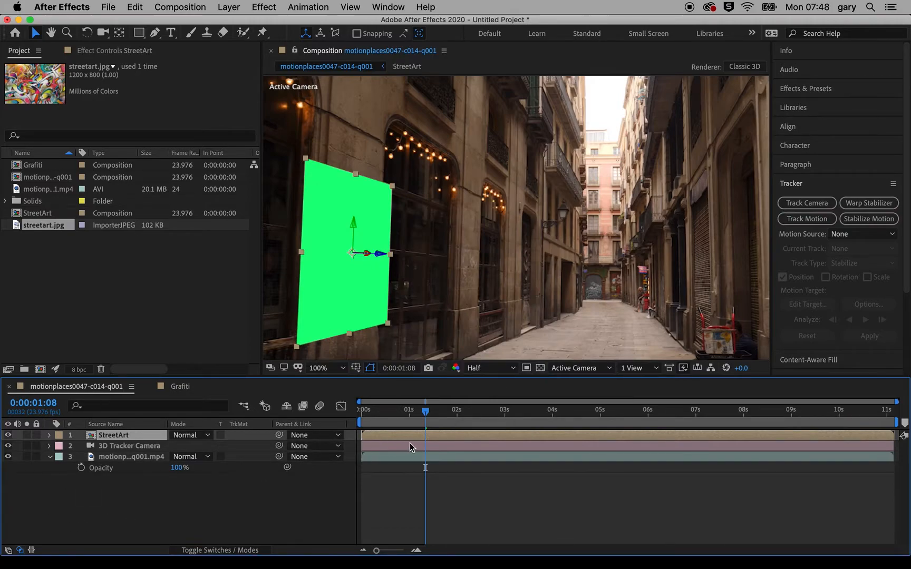
# Open the StreetArt composition and add streetart.jpg as a layer above Track Solid 1
pyautogui.doubleClick(126, 437)
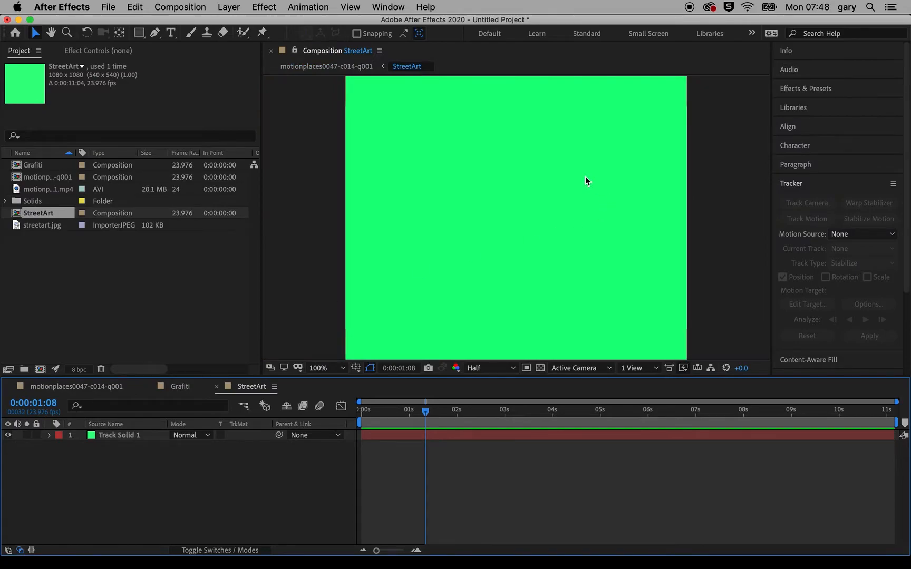
pyautogui.scroll(-2, 579, 190)
pyautogui.moveTo(35, 228); pyautogui.dragTo(125, 458)
pyautogui.moveTo(53, 228); pyautogui.dragTo(135, 434)
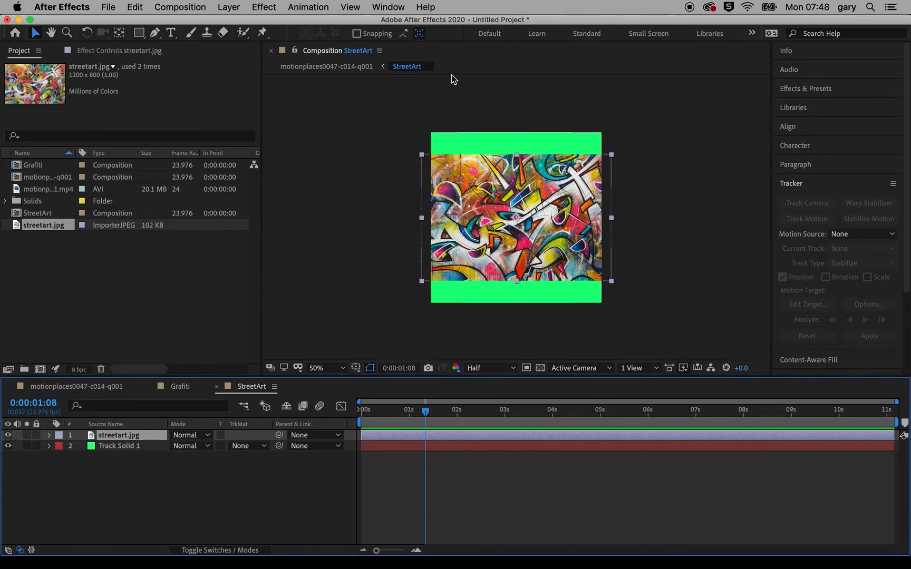
# Set the StreetArt composition's width to 1920 px
pyautogui.click(184, 8)
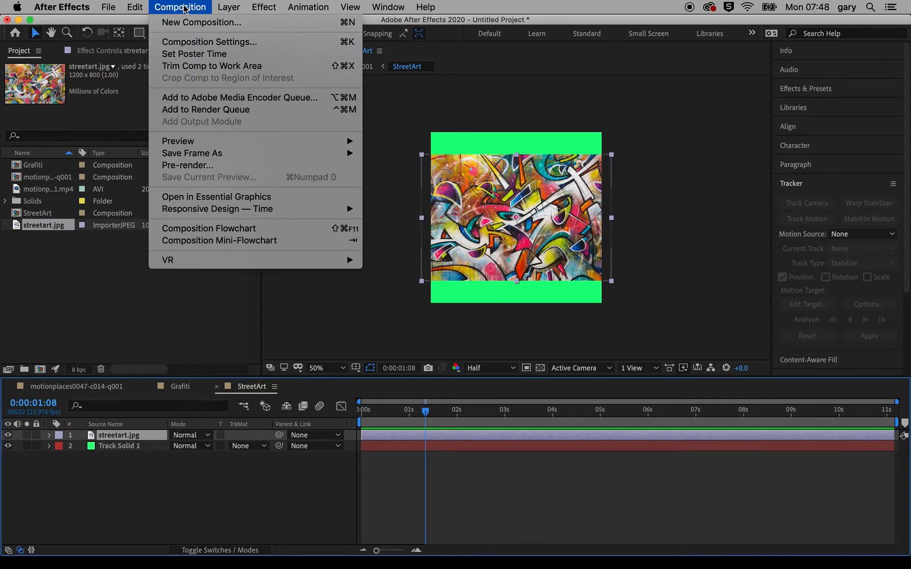
pyautogui.click(200, 45)
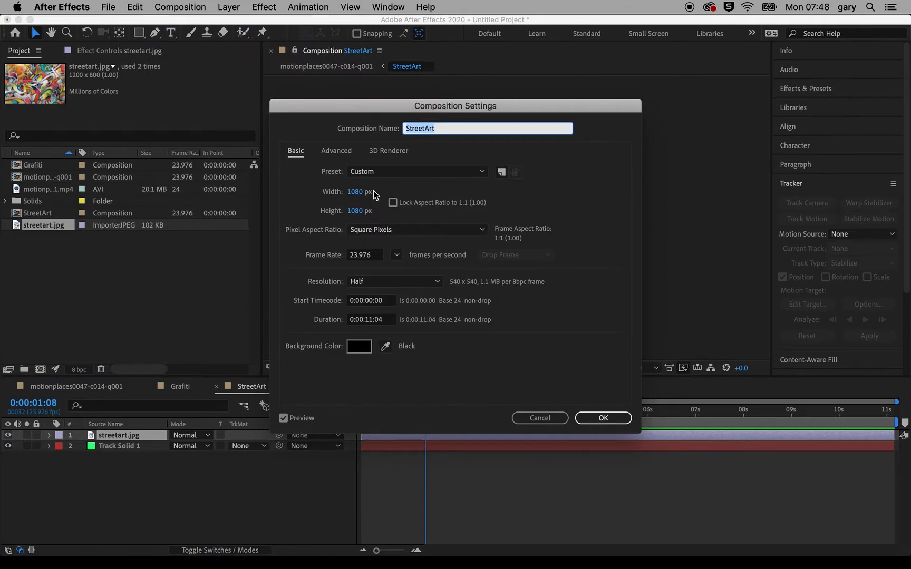
pyautogui.click(360, 193)
pyautogui.write('1')
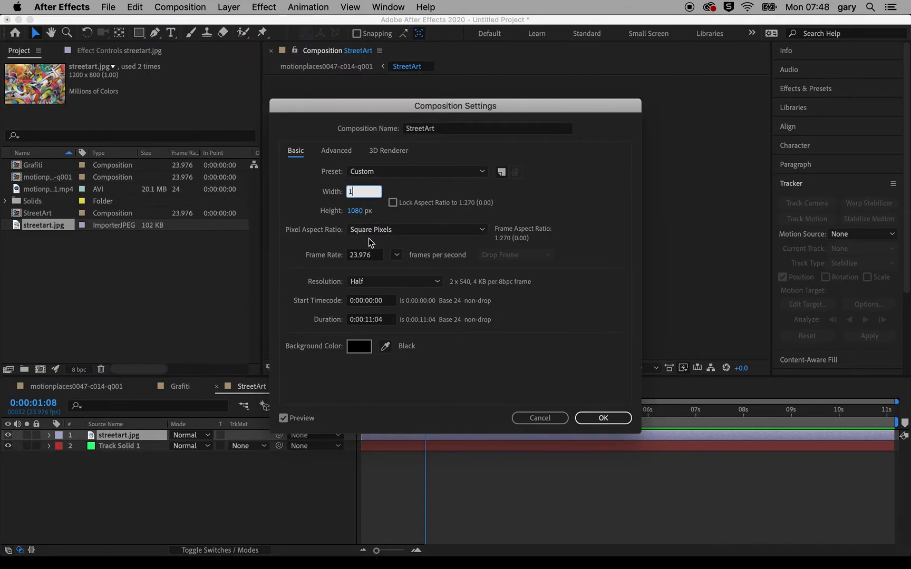
pyautogui.write('920')
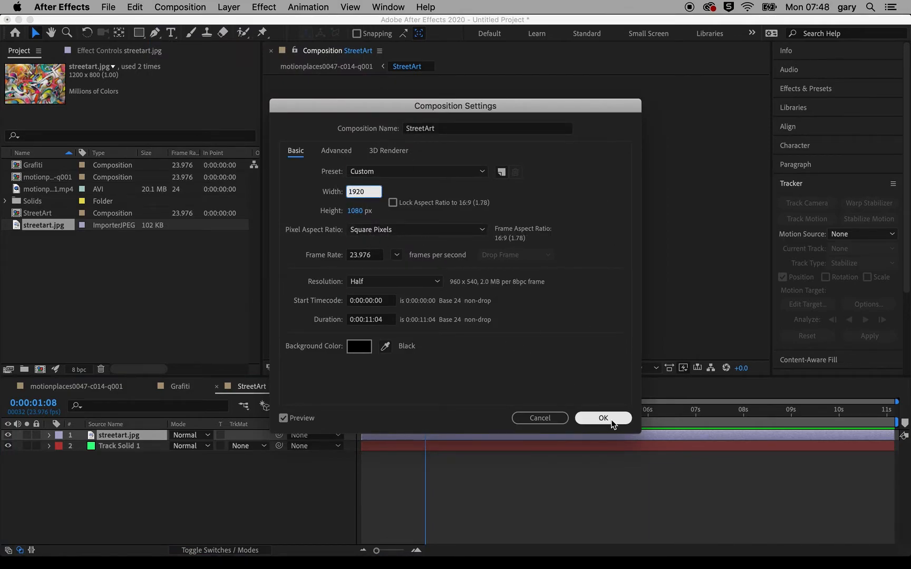
pyautogui.click(603, 418)
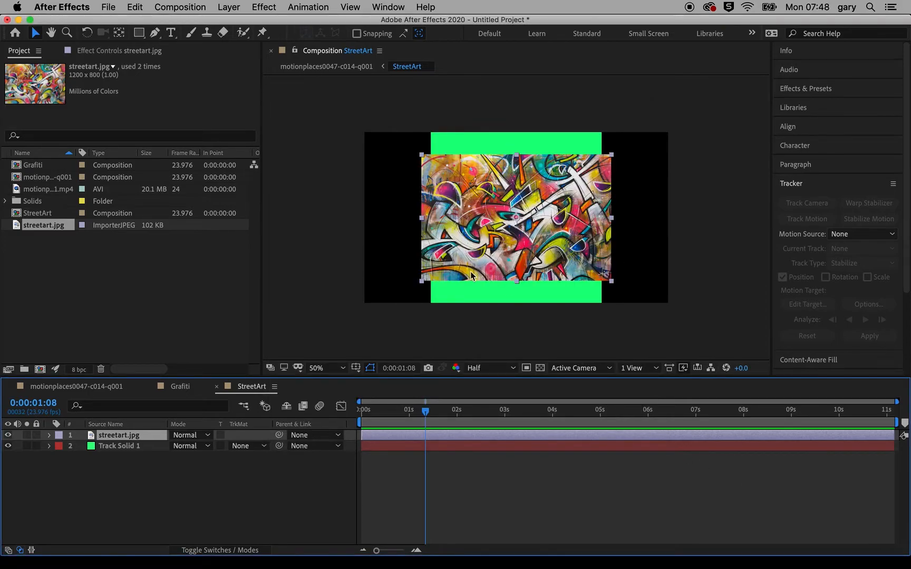
# Enlarge the streetart.jpg layer to cover the whole StreetArt frame and check it in the alley composition up to 0:00:01:10
pyautogui.moveTo(612, 283); pyautogui.dragTo(724, 323)
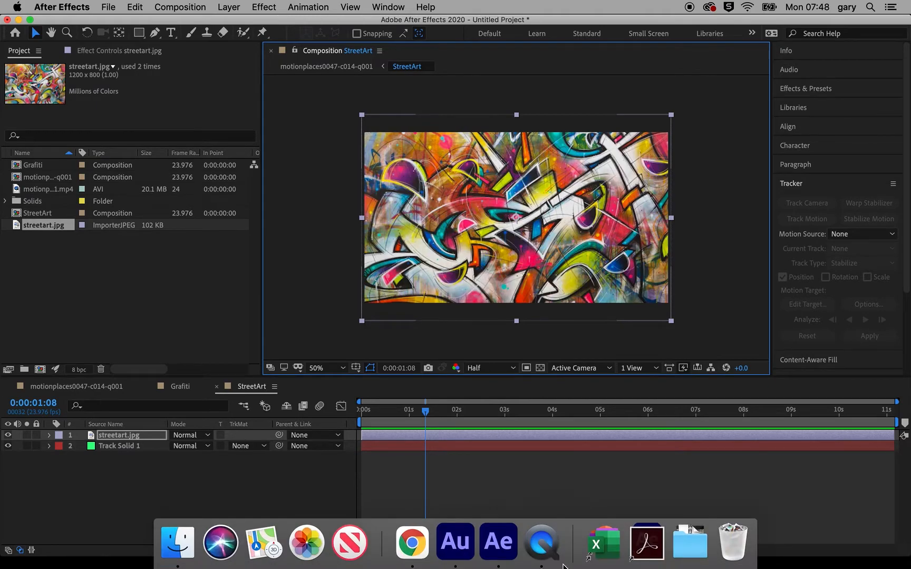
pyautogui.click(85, 388)
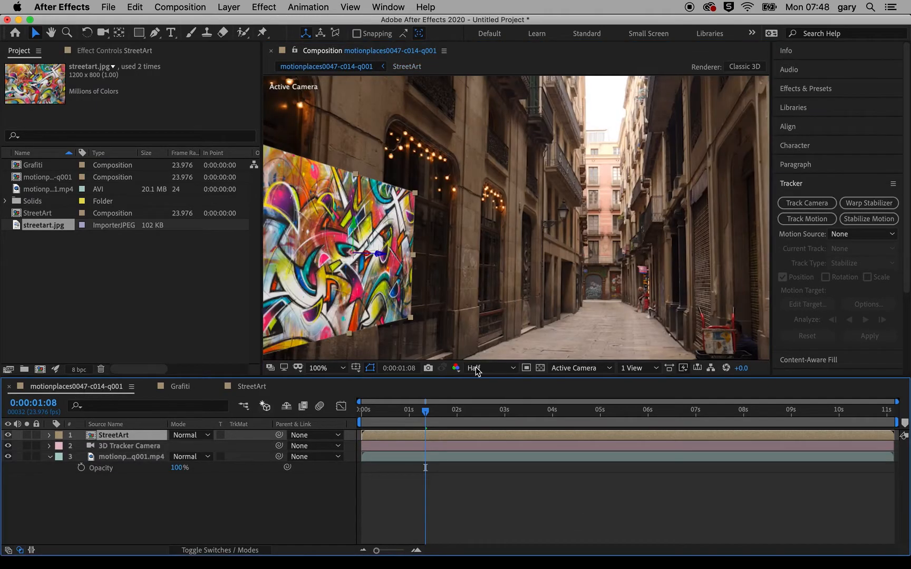
pyautogui.scroll(-2, 524, 252)
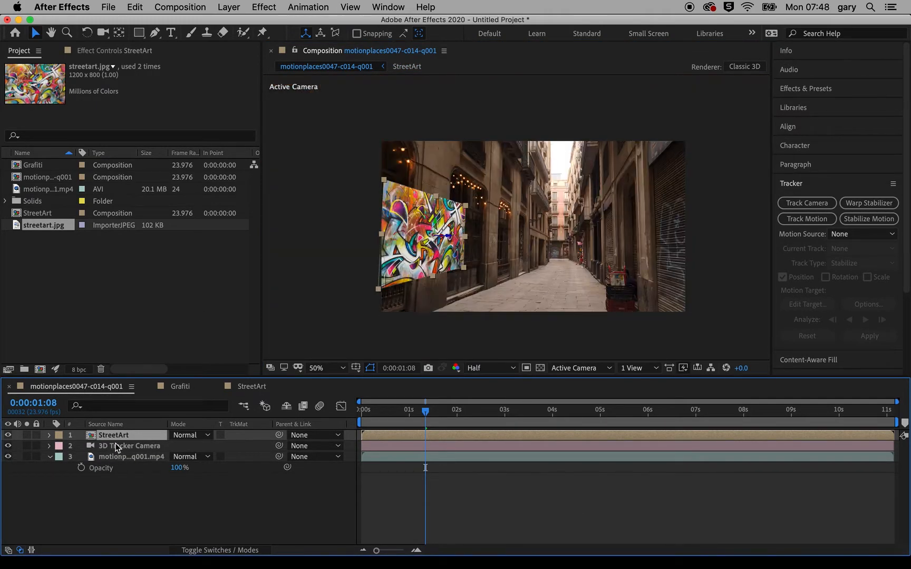
pyautogui.moveTo(426, 411)
pyautogui.mouseDown()
pyautogui.moveTo(378, 422)
pyautogui.moveTo(647, 431)
pyautogui.moveTo(387, 423)
pyautogui.moveTo(638, 423)
pyautogui.moveTo(368, 419)
pyautogui.moveTo(541, 422)
pyautogui.moveTo(430, 425)
pyautogui.mouseUp()
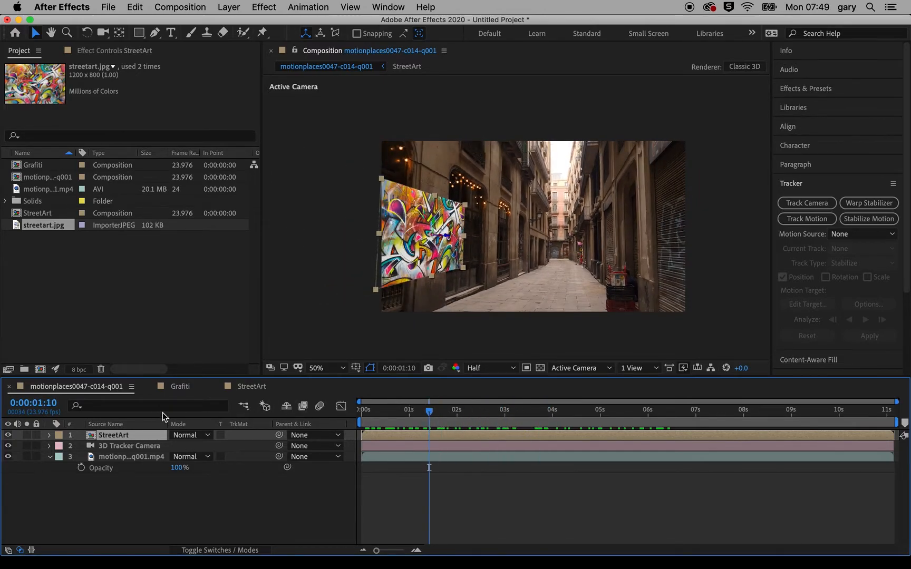
# Turn the artwork upright by setting the StreetArt layer's Z Rotation to -89°
pyautogui.press('t')
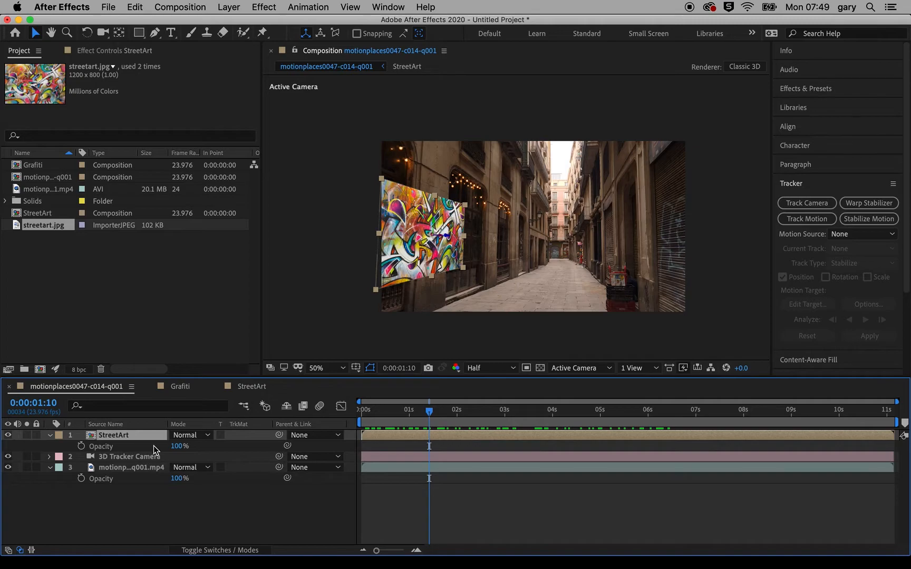
pyautogui.press('t')
pyautogui.press('r')
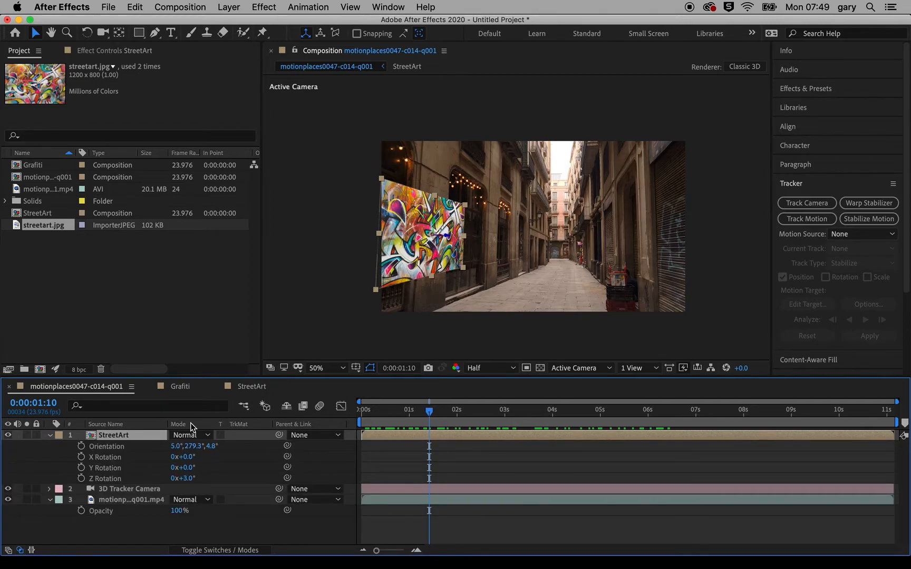
pyautogui.moveTo(189, 480); pyautogui.dragTo(112, 477)
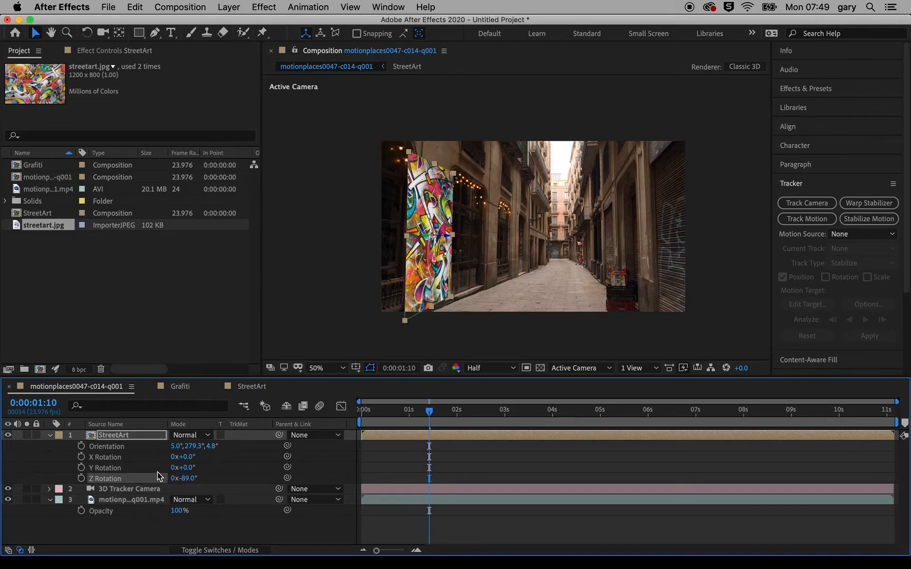
# Reveal the StreetArt layer's transform properties and scale the layer uniformly to 57%
pyautogui.press('s')
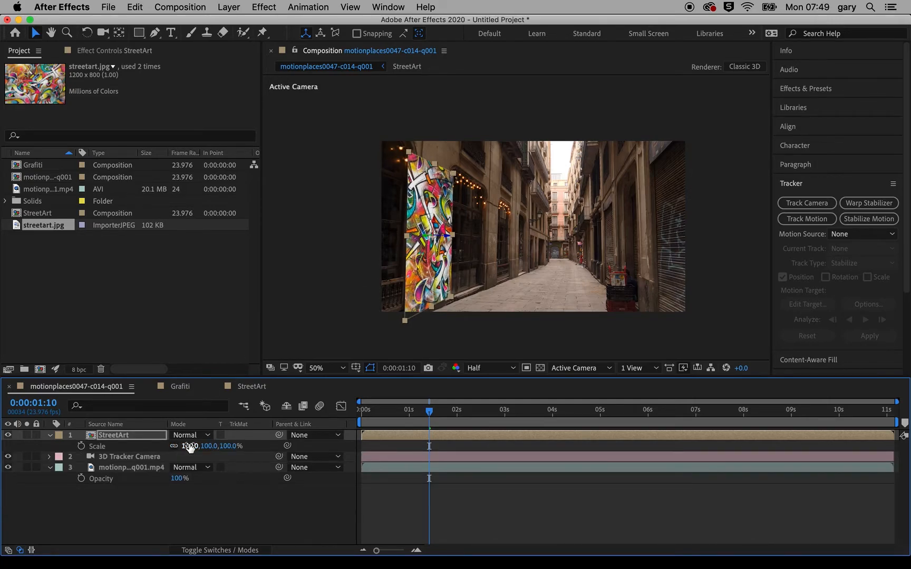
pyautogui.click(51, 437)
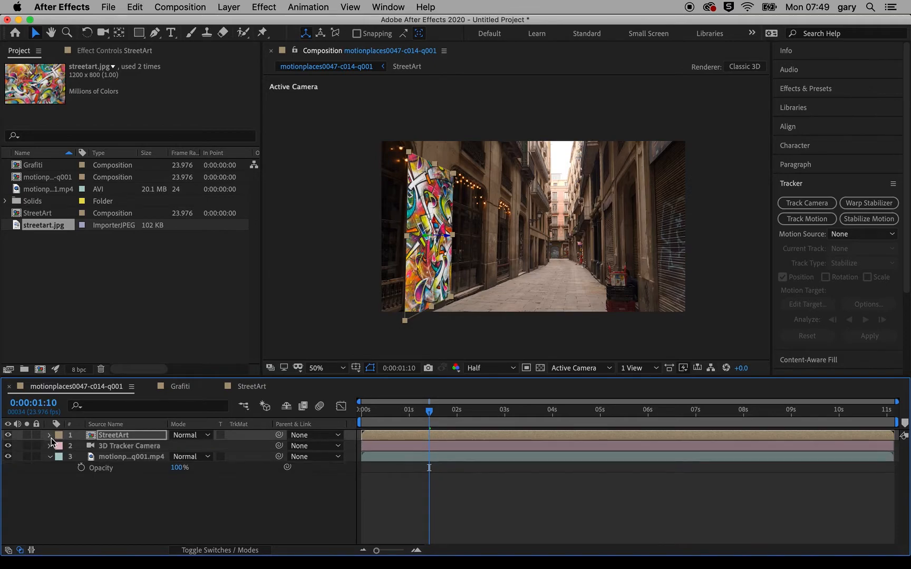
pyautogui.click(51, 436)
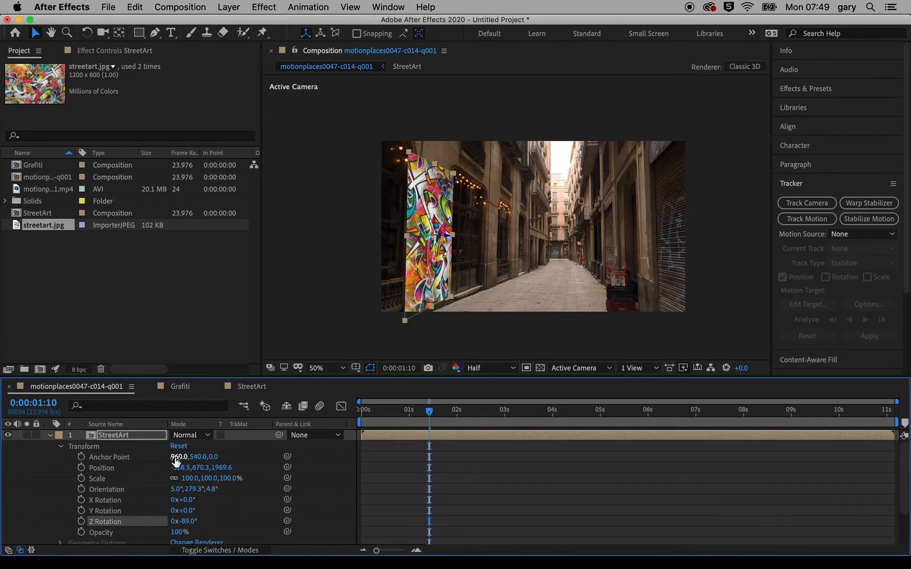
pyautogui.scroll(-1, 132, 492)
pyautogui.moveTo(191, 468); pyautogui.dragTo(161, 468)
pyautogui.press('.')
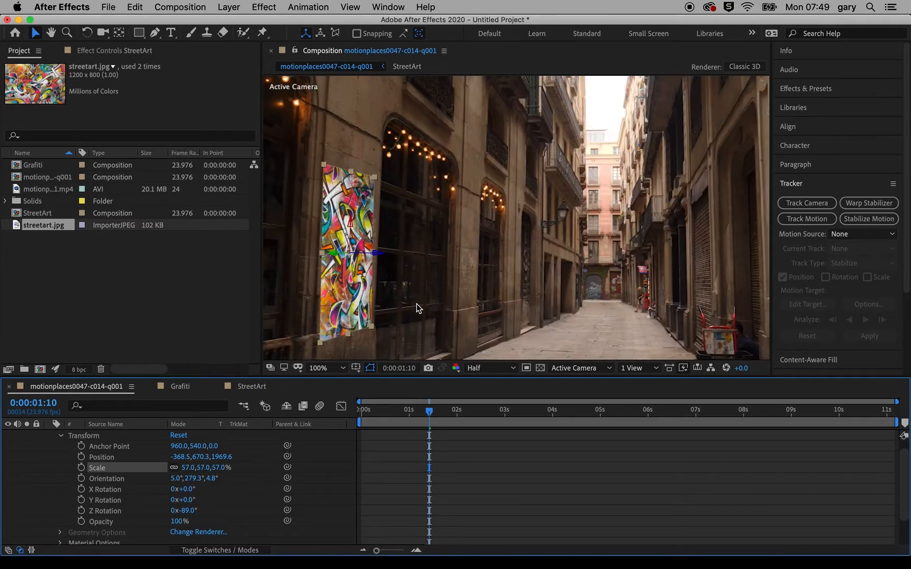
# Fine-tune the StreetArt layer's Z Rotation to -85°
pyautogui.moveTo(359, 298); pyautogui.dragTo(389, 294)
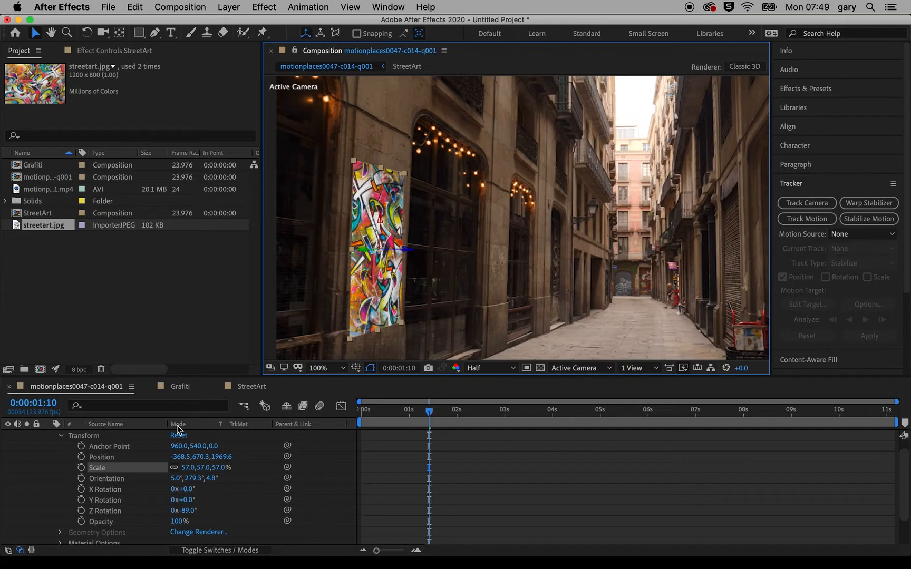
pyautogui.click(186, 512)
pyautogui.moveTo(185, 512); pyautogui.dragTo(189, 511)
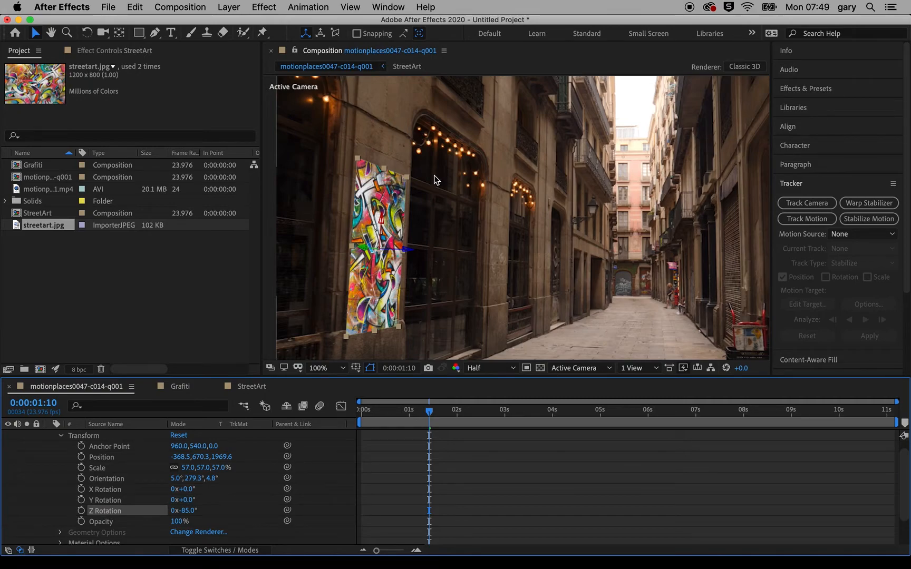
# Raise the artwork on the wall to about -364.3, 516.0, 1982.2, and undo the trial shift along its blue axis
pyautogui.moveTo(386, 224); pyautogui.dragTo(357, 332)
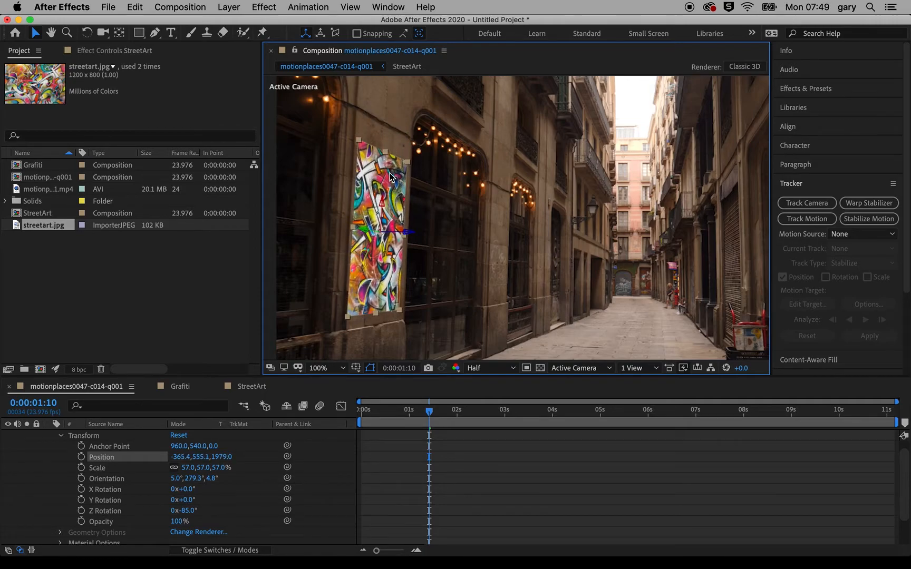
pyautogui.moveTo(387, 210); pyautogui.dragTo(390, 187)
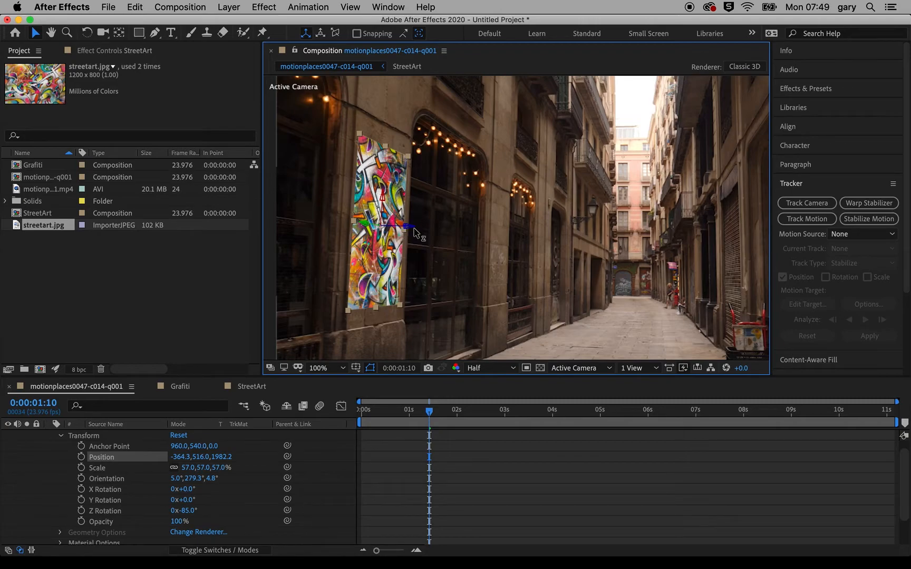
pyautogui.moveTo(407, 230)
pyautogui.mouseDown()
pyautogui.moveTo(527, 227)
pyautogui.moveTo(443, 224)
pyautogui.moveTo(546, 234)
pyautogui.moveTo(406, 242)
pyautogui.mouseUp()
pyautogui.press('super+z')
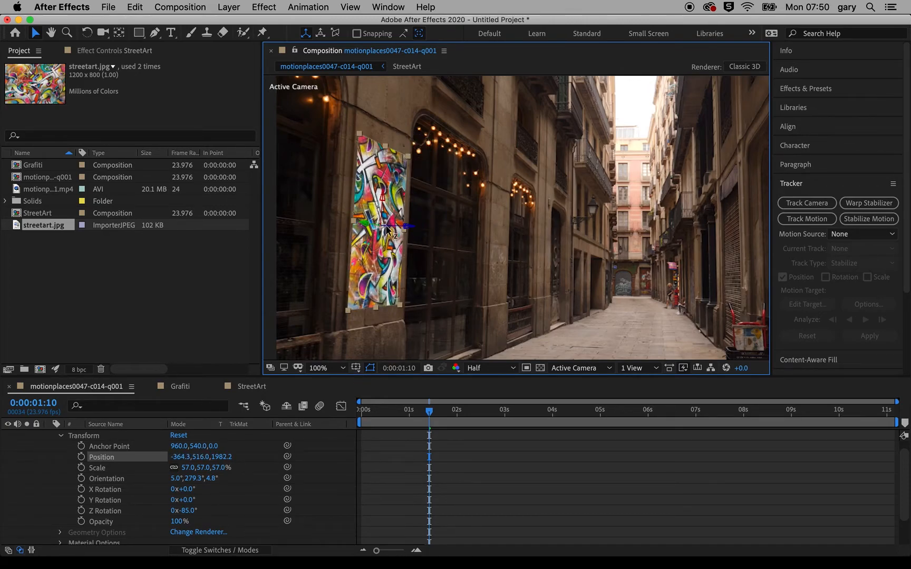
# Try shifting the StreetArt layer in X, undo it, and set the layer's Z position to 2027.2
pyautogui.moveTo(177, 458); pyautogui.dragTo(256, 458)
pyautogui.press('super+z')
pyautogui.press('super+z')
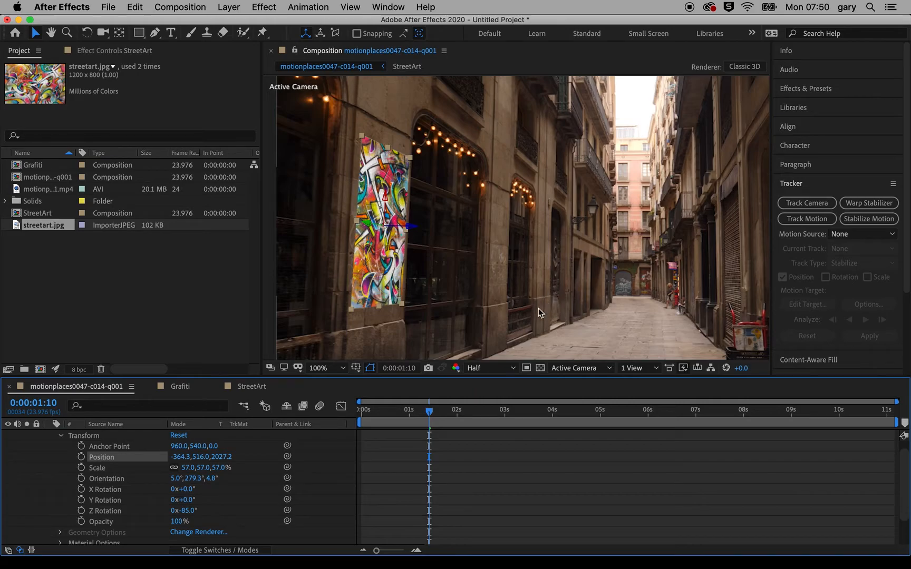
# Preview the composition to check how the artwork sticks to the wall, and park the playhead at 0:00:01:13
pyautogui.click(342, 368)
pyautogui.click(332, 145)
pyautogui.press('space')
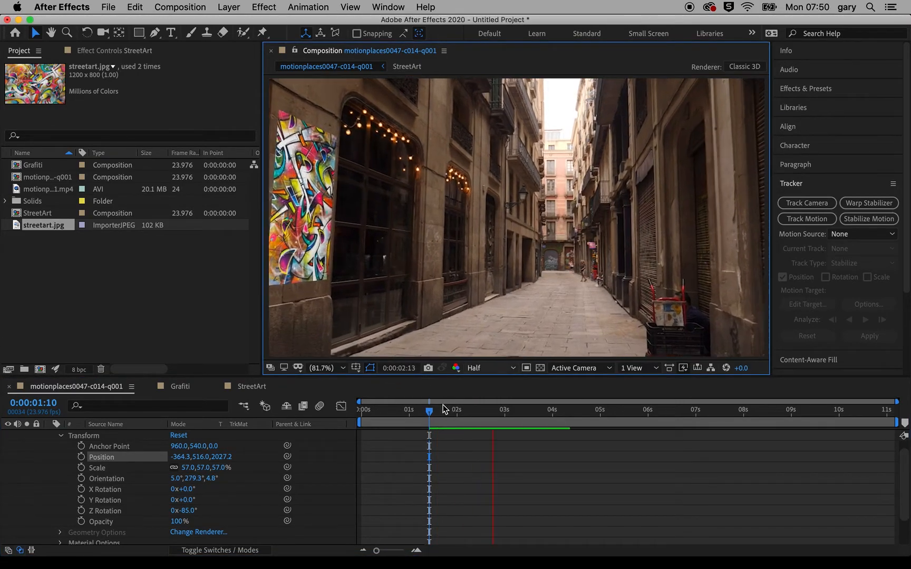
pyautogui.click(548, 419)
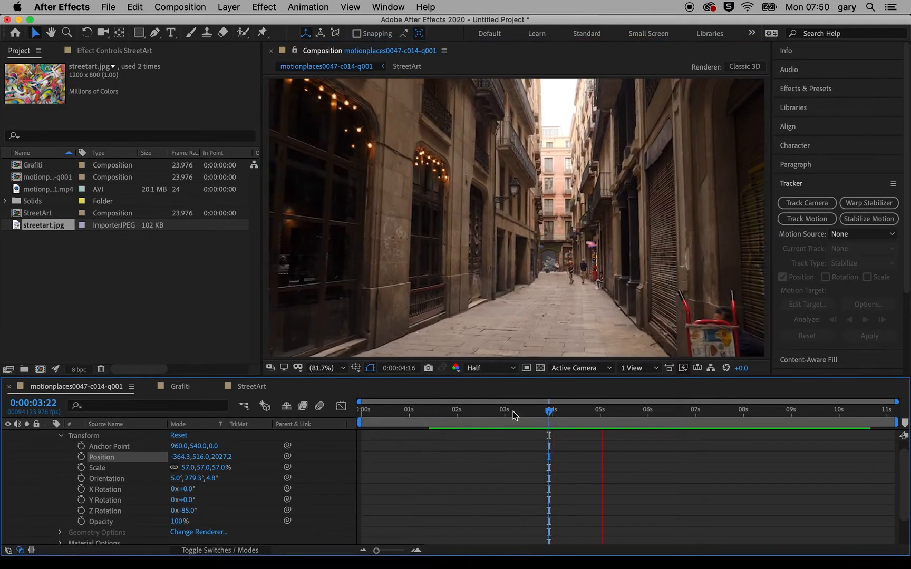
pyautogui.click(512, 412)
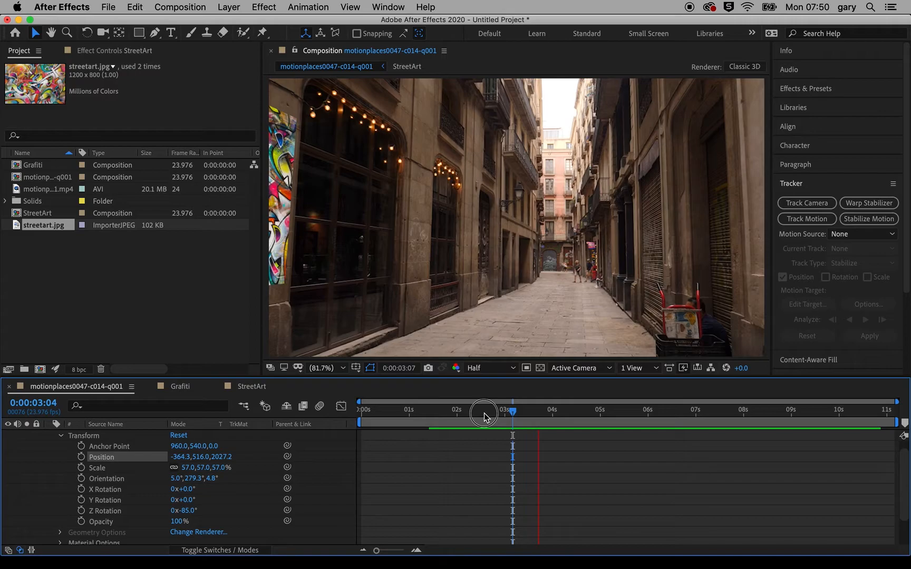
pyautogui.click(398, 412)
pyautogui.moveTo(398, 415); pyautogui.dragTo(434, 413)
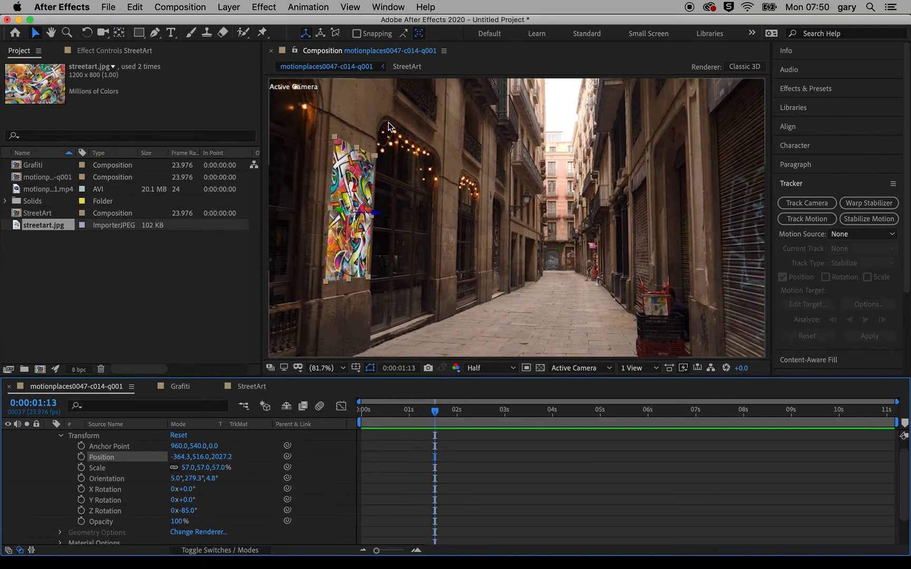
# Collapse the StreetArt layer's transform properties and the layer itself in the timeline, keeping the blending modes shown
pyautogui.click(61, 437)
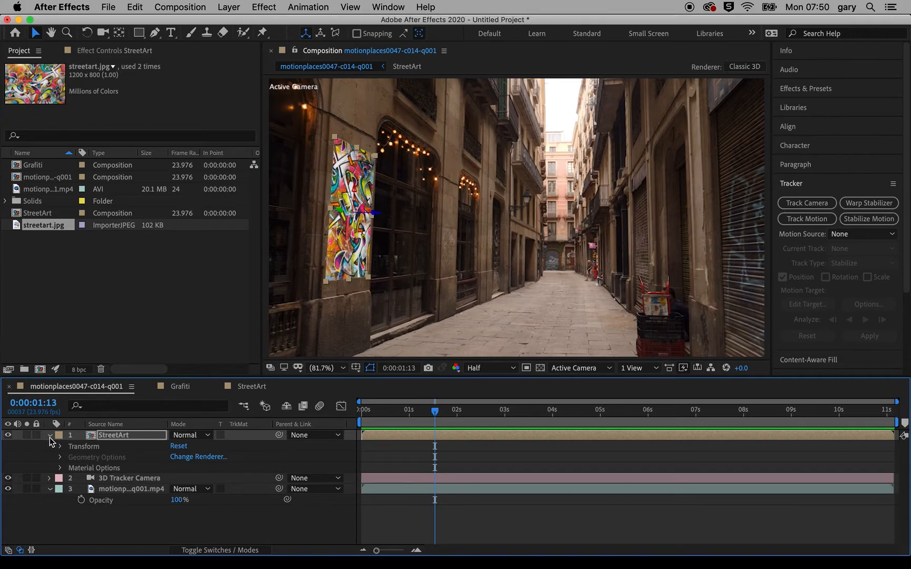
pyautogui.click(49, 435)
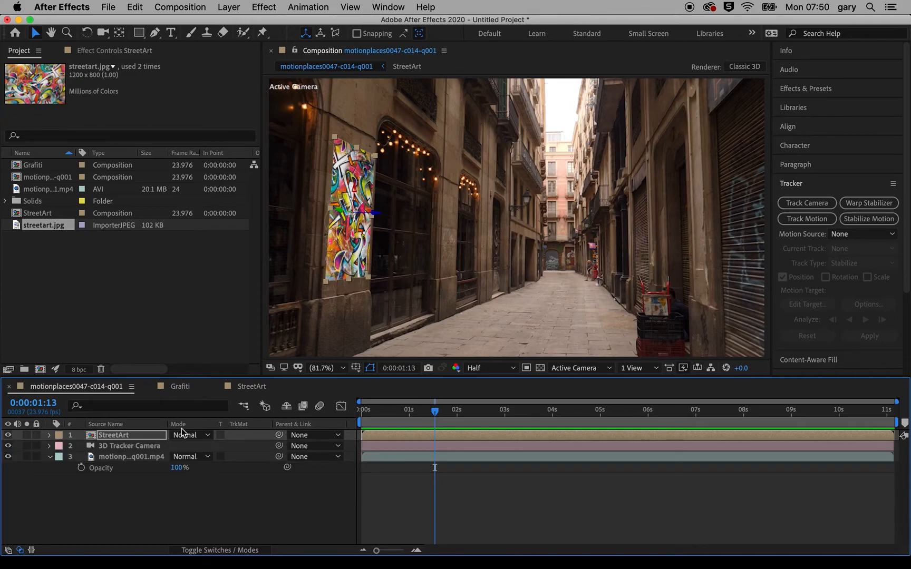
pyautogui.click(230, 551)
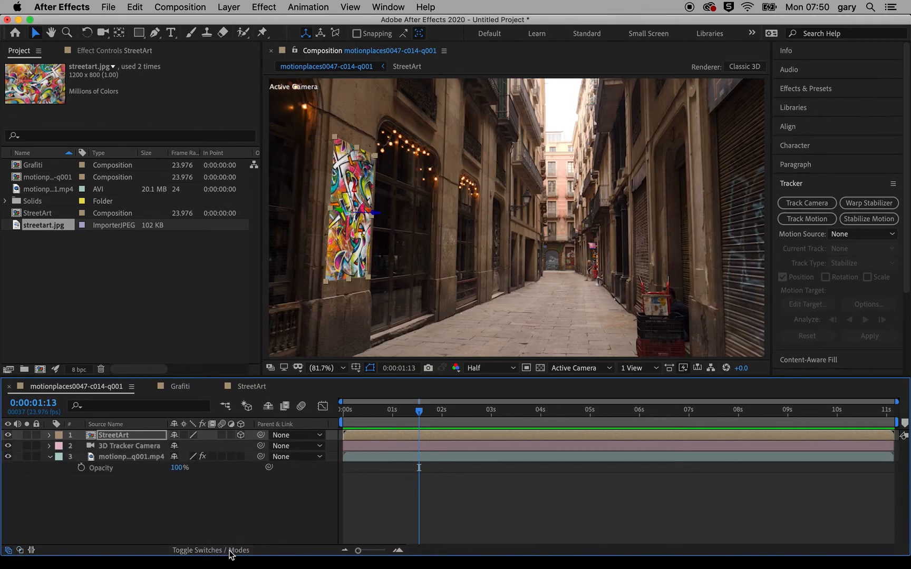
pyautogui.click(222, 550)
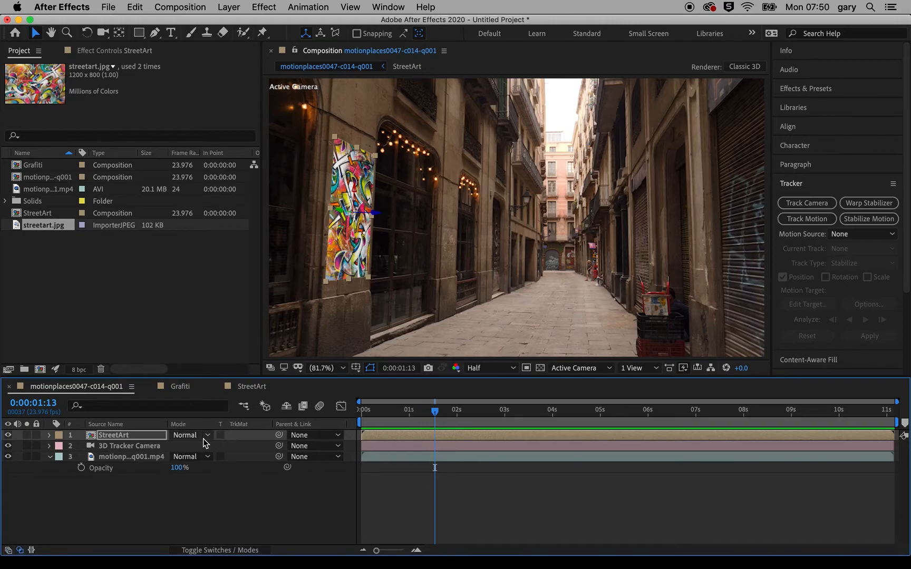
# Try the Add and Overlay blending modes on the StreetArt layer and inspect the artwork at 100% magnification
pyautogui.click(204, 436)
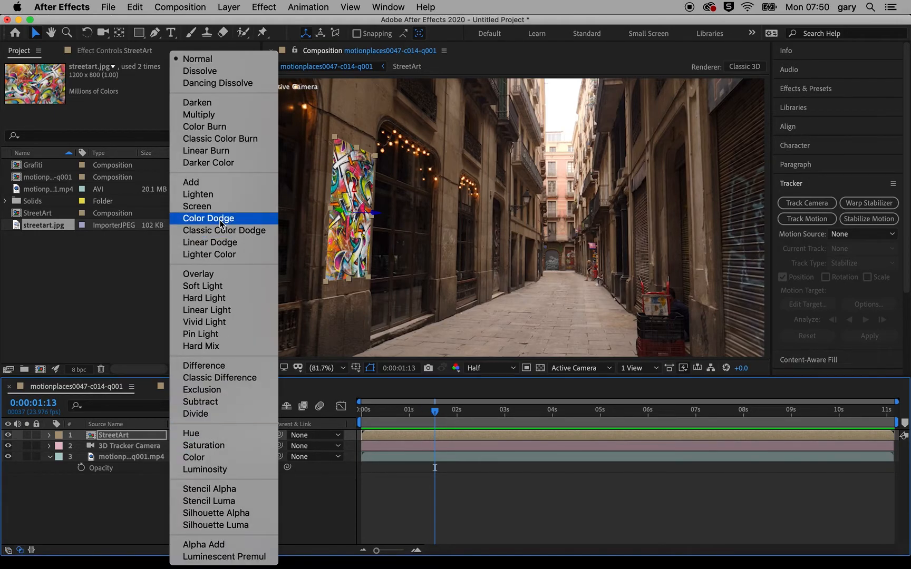
pyautogui.click(217, 183)
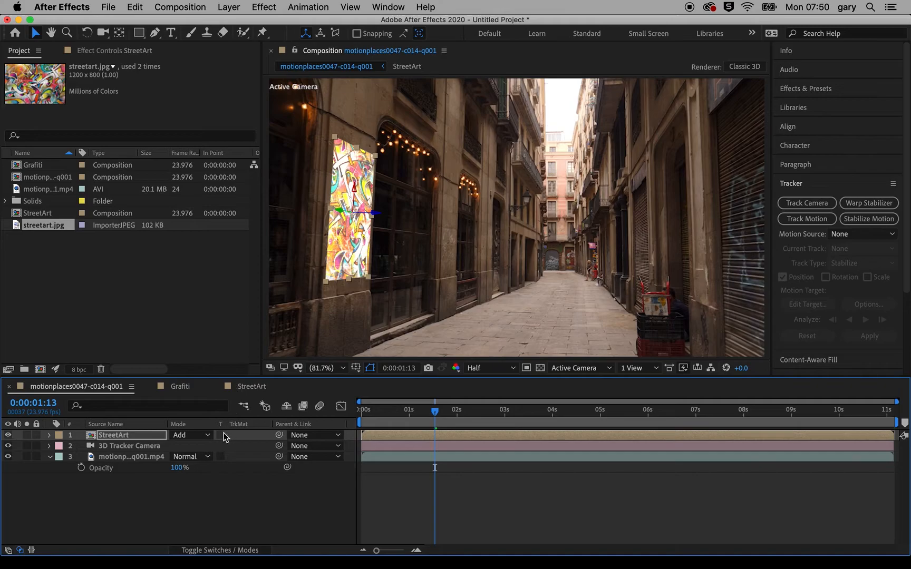
pyautogui.click(208, 437)
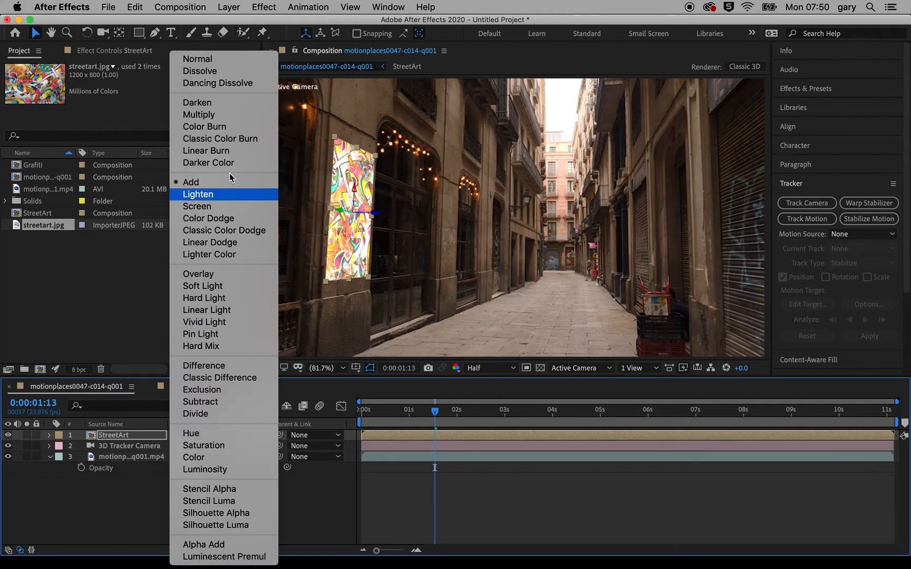
pyautogui.click(219, 274)
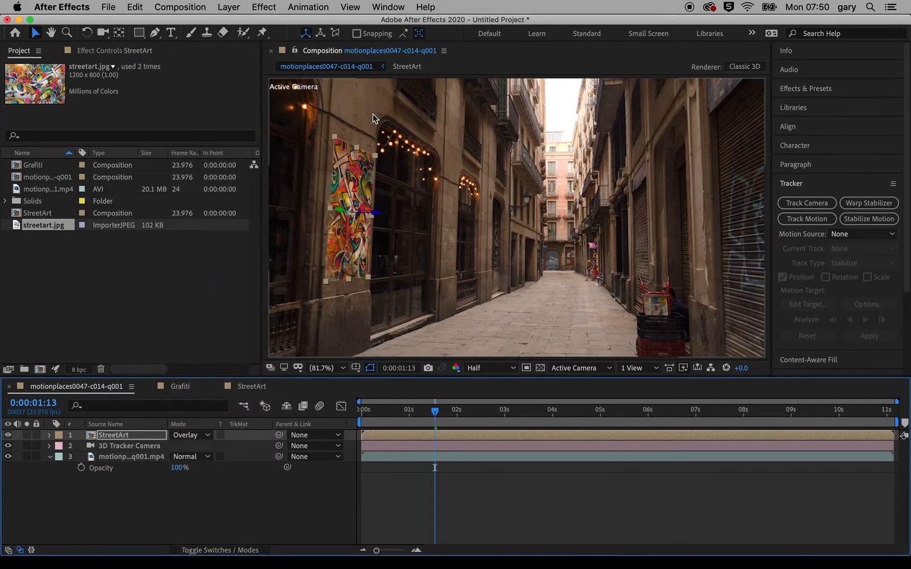
pyautogui.press('/')
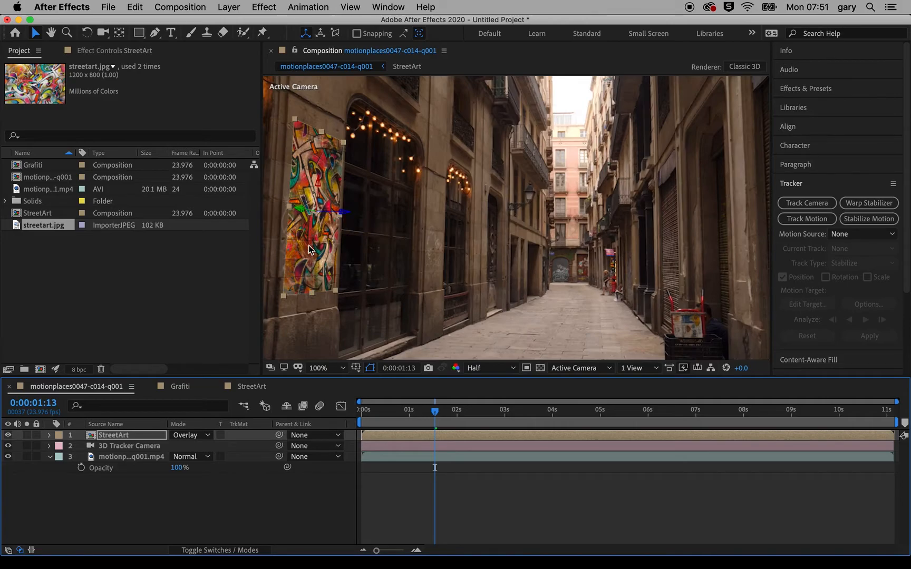
# Set the StreetArt layer's blending mode to Soft Light and lower its opacity to 76%
pyautogui.click(207, 436)
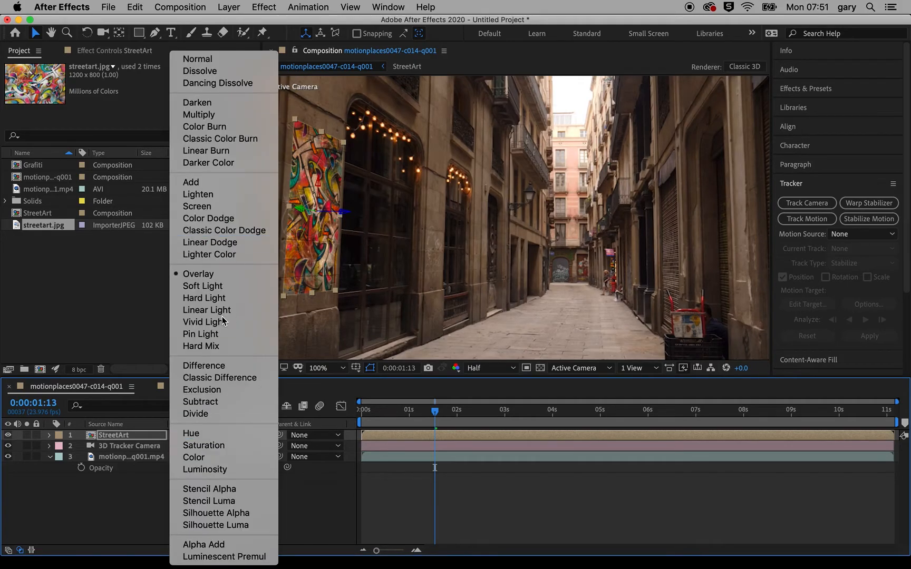
pyautogui.click(220, 287)
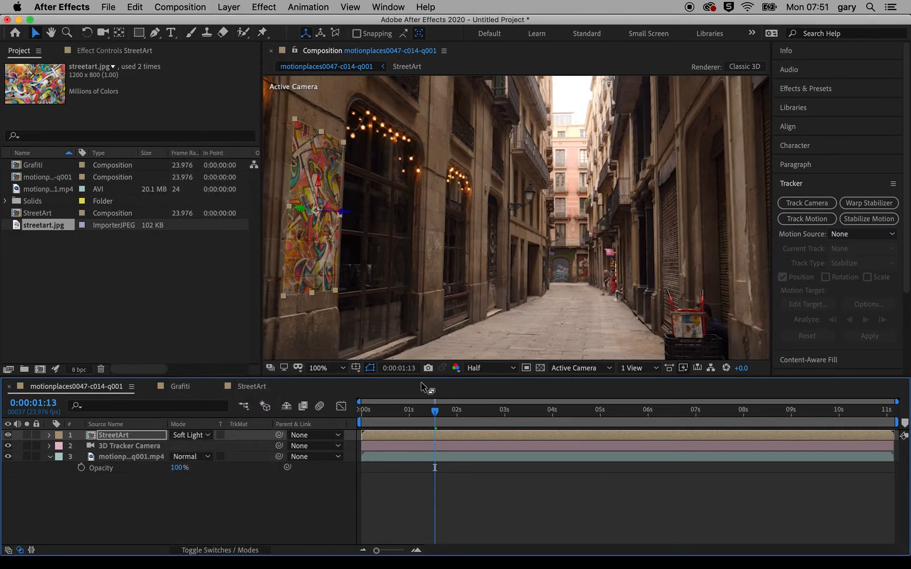
pyautogui.click(283, 506)
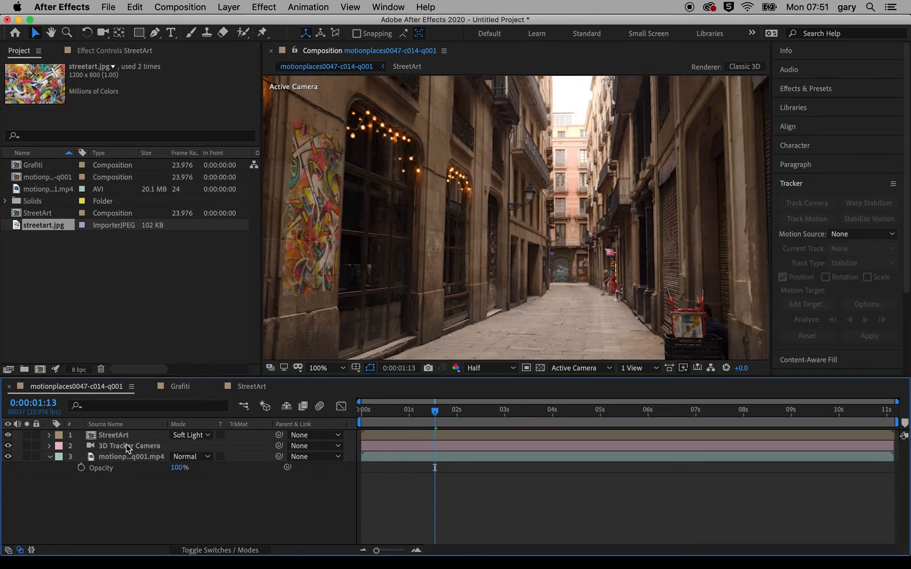
pyautogui.press('t')
pyautogui.moveTo(185, 447); pyautogui.dragTo(163, 454)
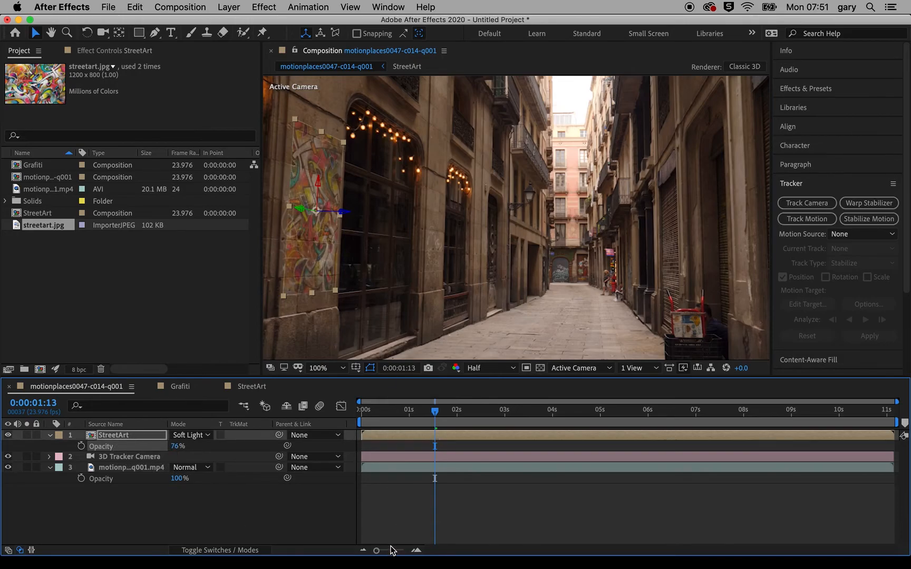
# Play the composition from its first frame to check the blended street art, and return the playhead to 0:00:00:00
pyautogui.moveTo(435, 415); pyautogui.dragTo(356, 425)
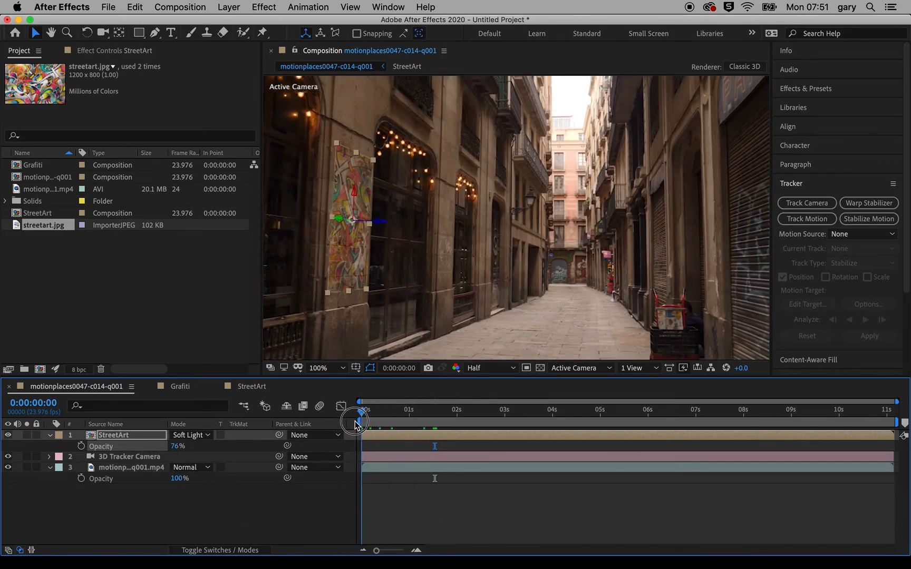
pyautogui.click(266, 507)
pyautogui.press('space')
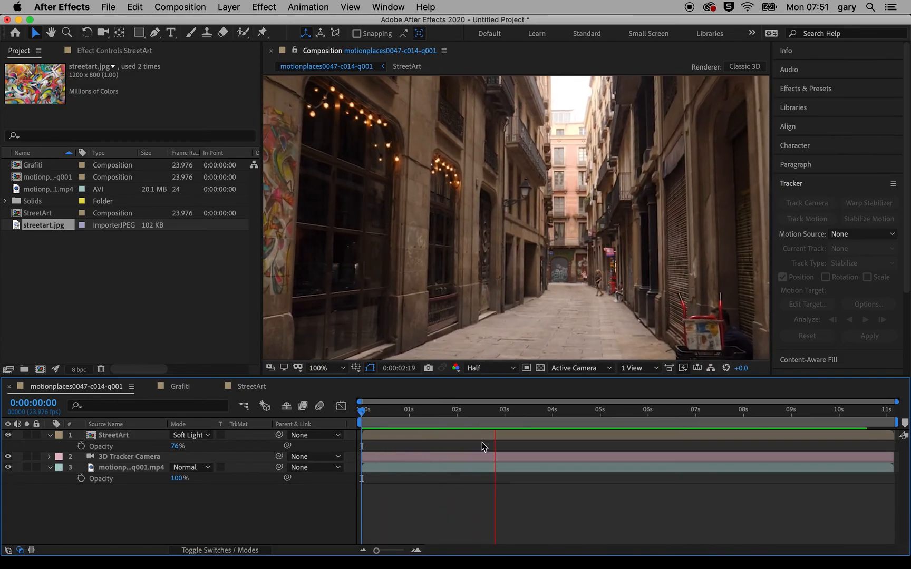
pyautogui.press('space')
pyautogui.moveTo(569, 412); pyautogui.dragTo(350, 417)
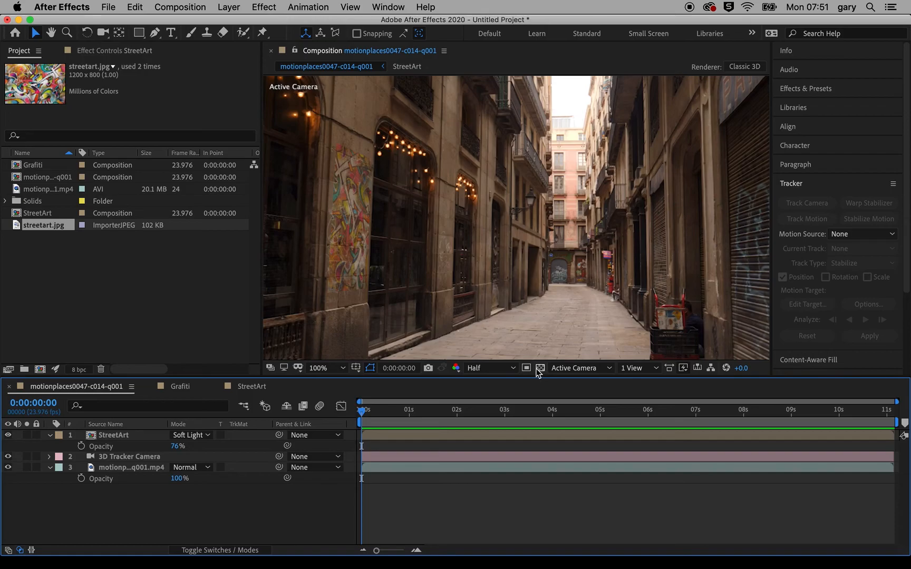
pyautogui.moveTo(520, 568)
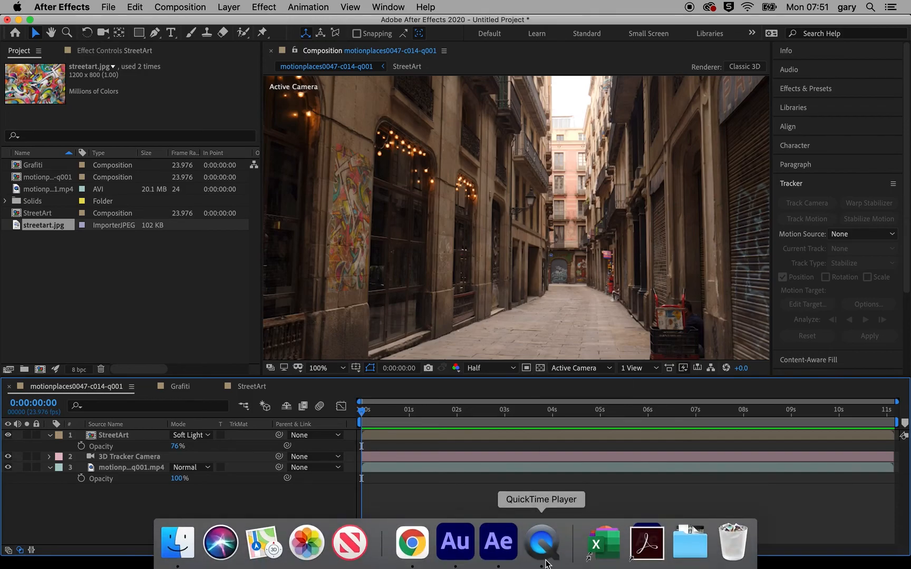